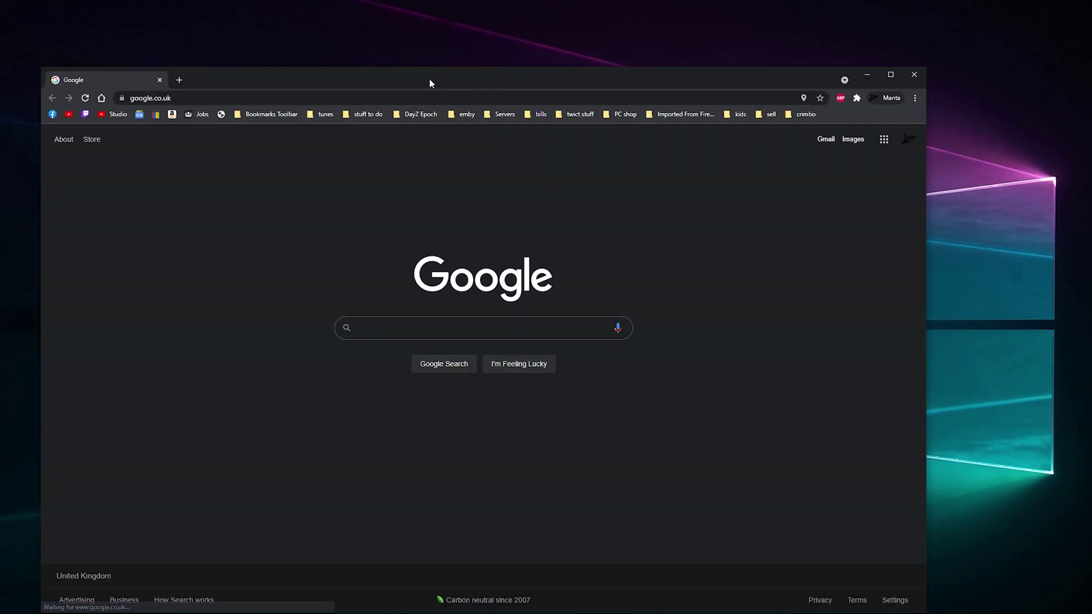
Move the Chrome window up and to the right while google.co.uk finishes loading.
drag(429, 80, 482, 66)
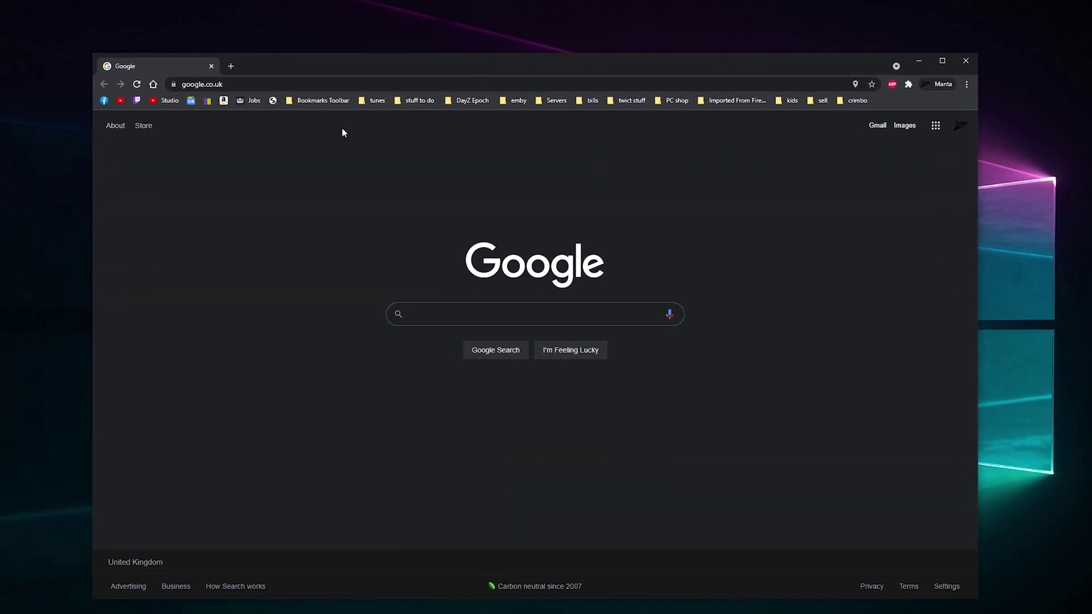
Enter 192.168 in Chrome's address bar so it autocompletes to the router address 192.168.0.1.
click(410, 314)
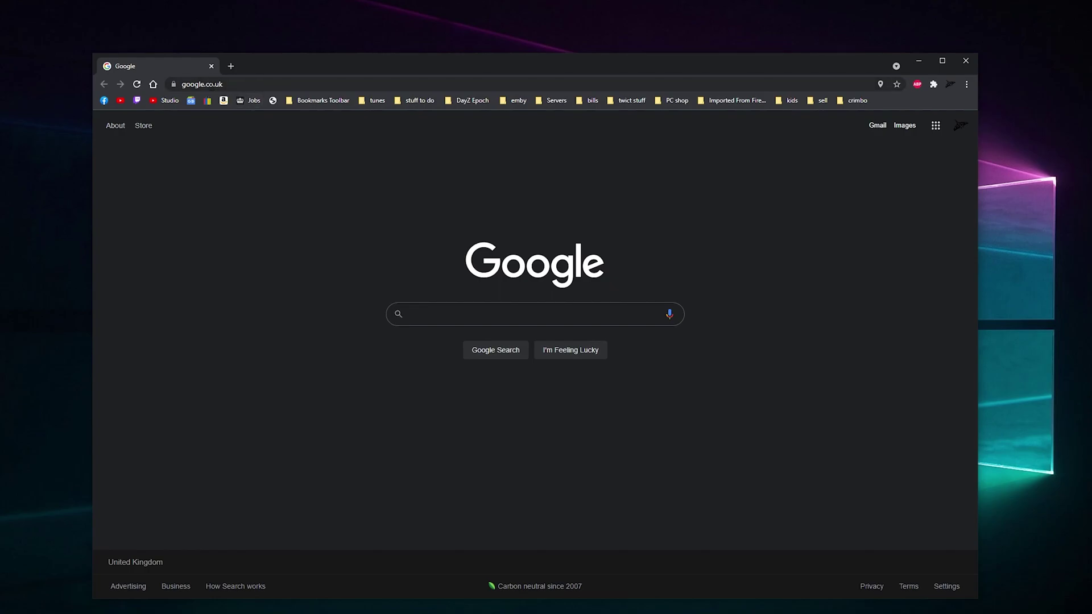
click(214, 85)
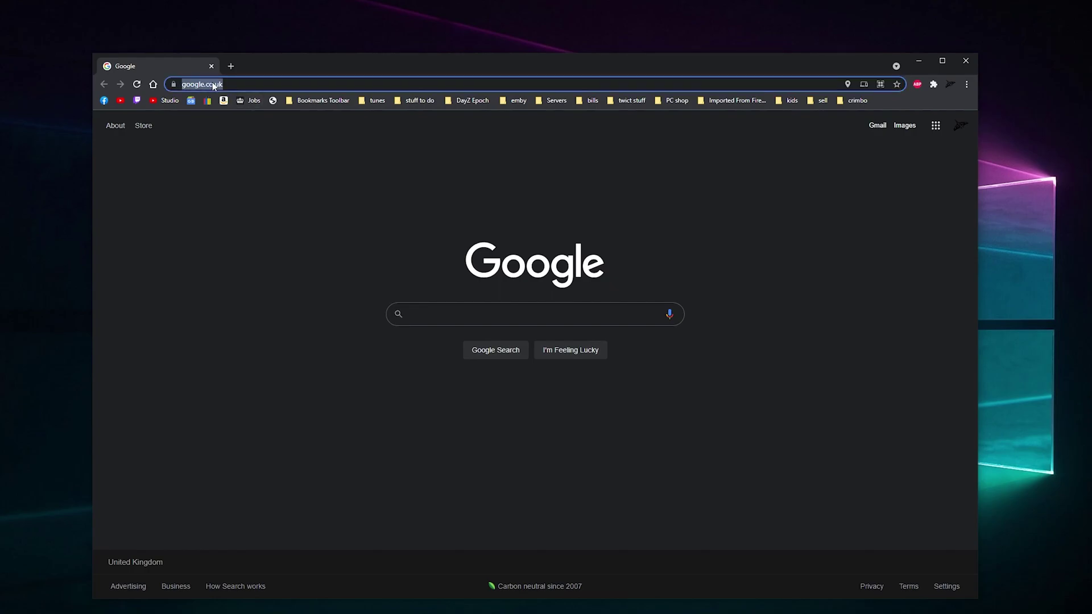
text(192.168)
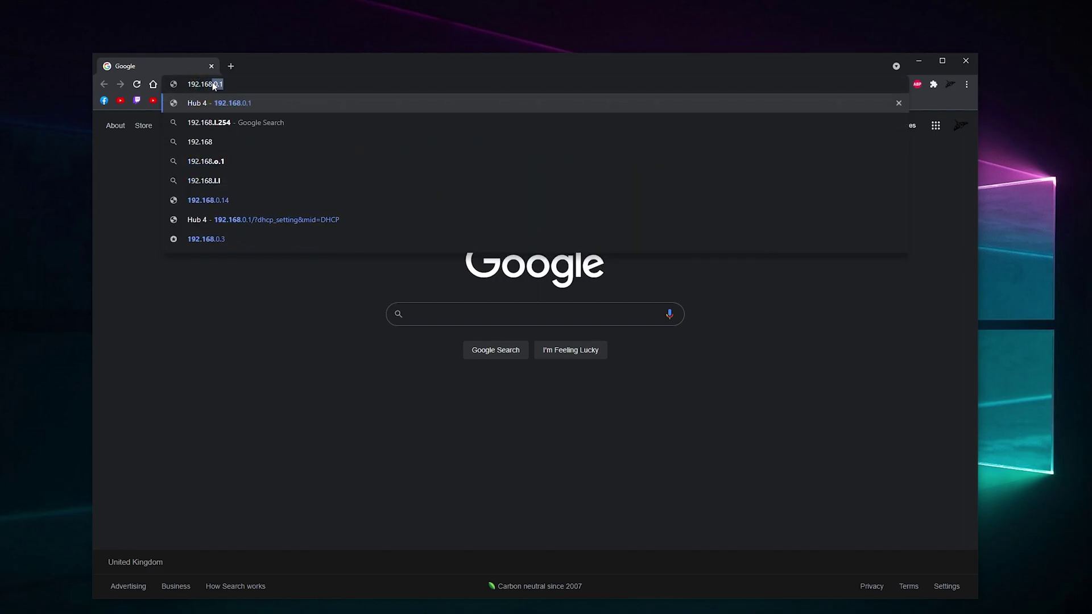
Open 192.168.0.1, sign in with the saved router password, and go to Advanced settings > DHCP.
click(247, 105)
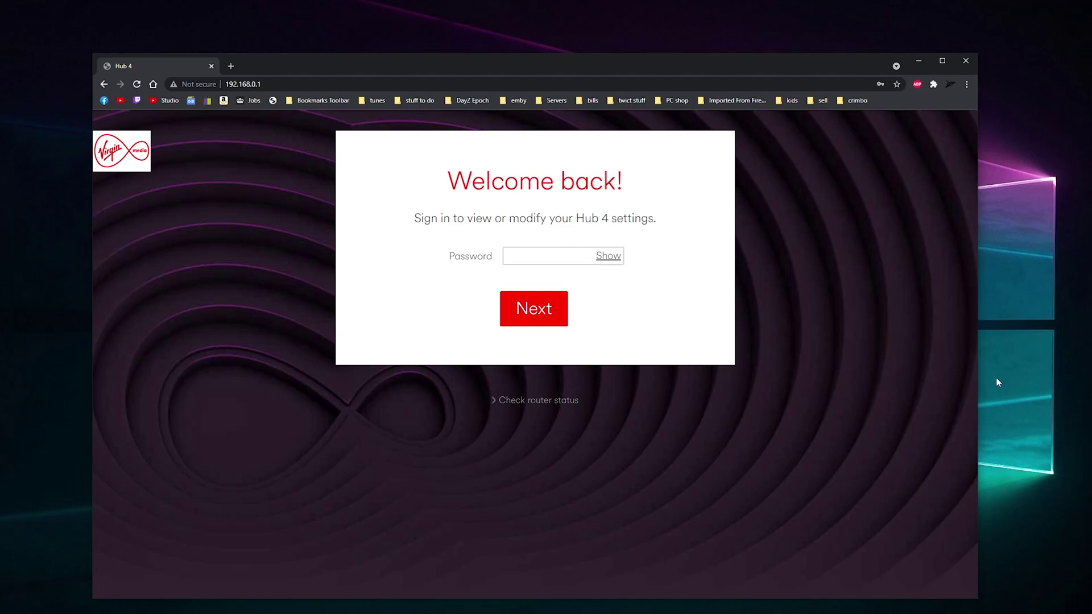
click(557, 257)
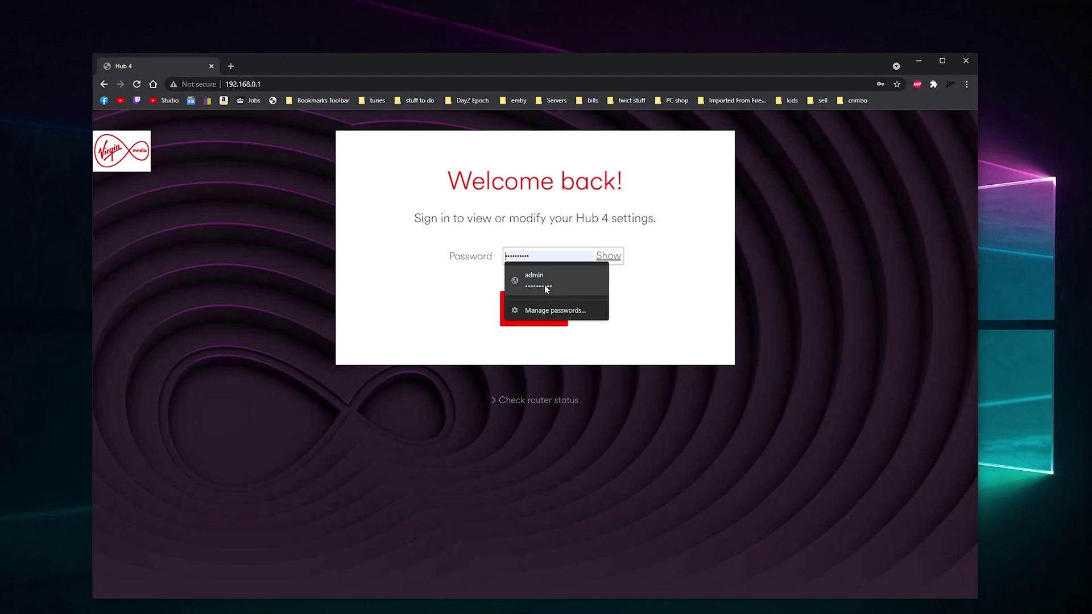
click(544, 282)
click(545, 319)
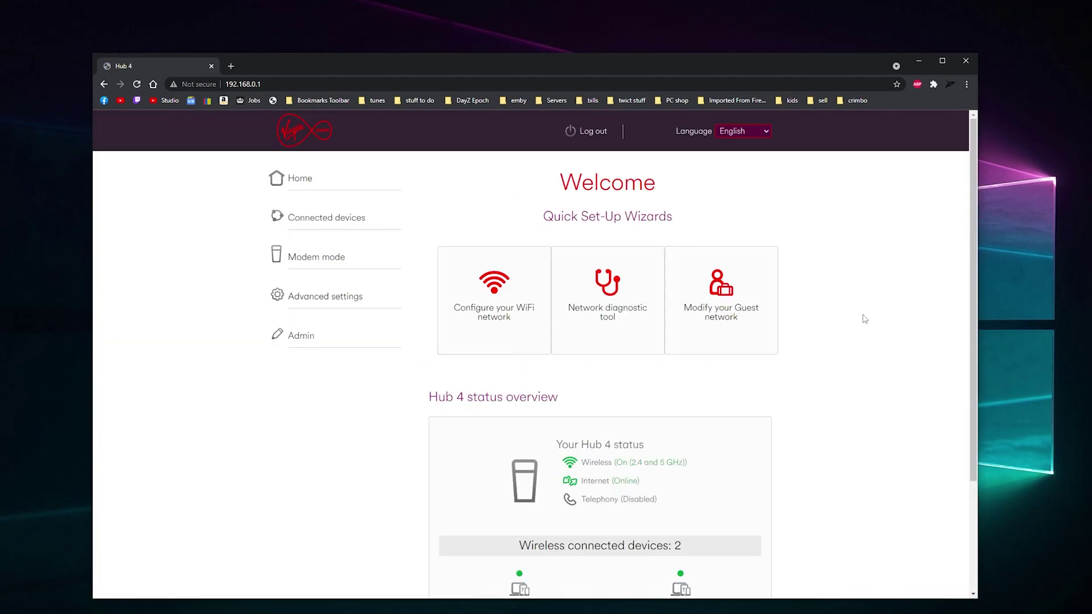
click(317, 296)
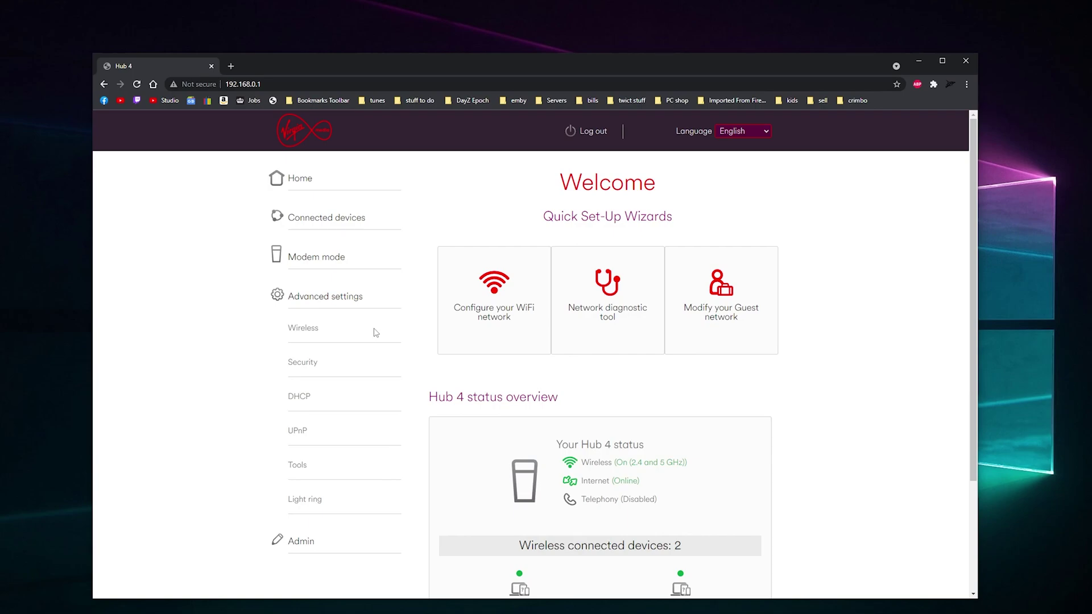
click(297, 397)
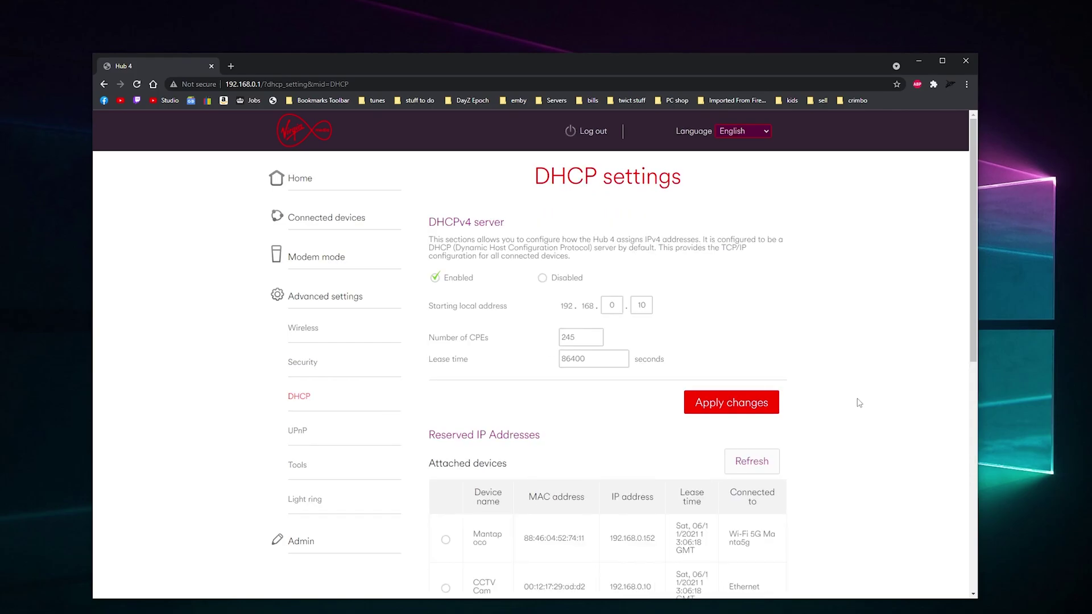
Scroll down the DHCP page to the Reserved IP Addresses table listing five attached devices.
scroll(859, 403, down, 2)
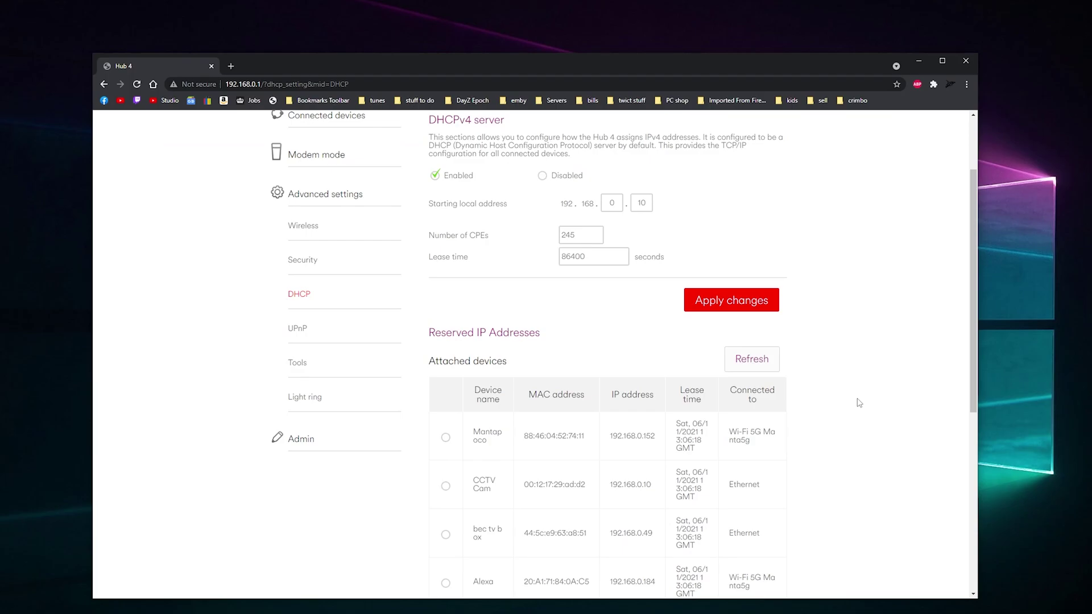
scroll(859, 403, down, 3)
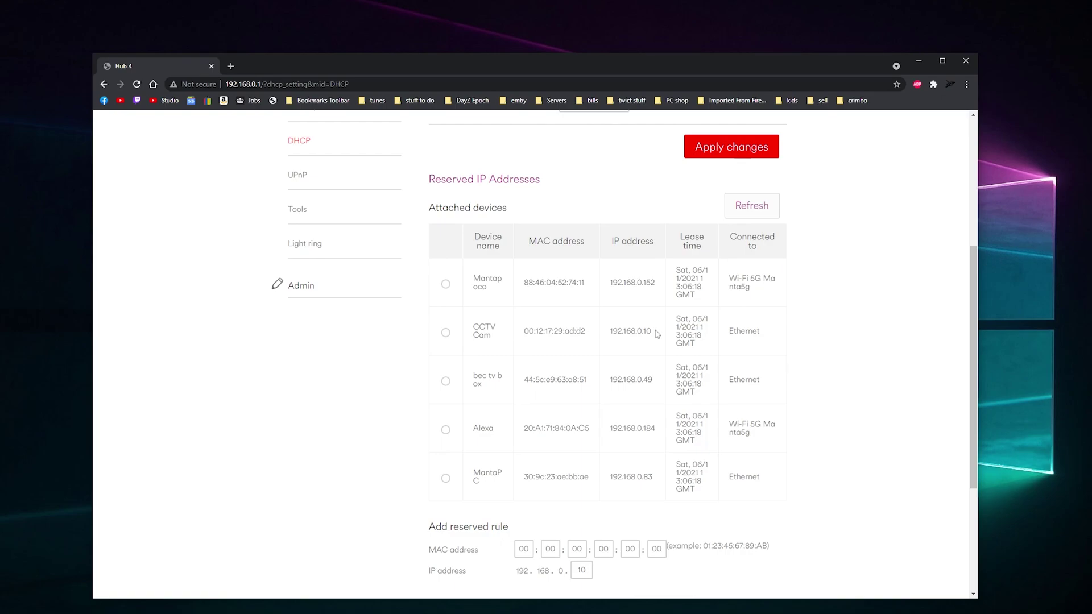
Select the Alexa device and add a reservation rule for it at 192.168.0.184.
scroll(624, 235, up, 1)
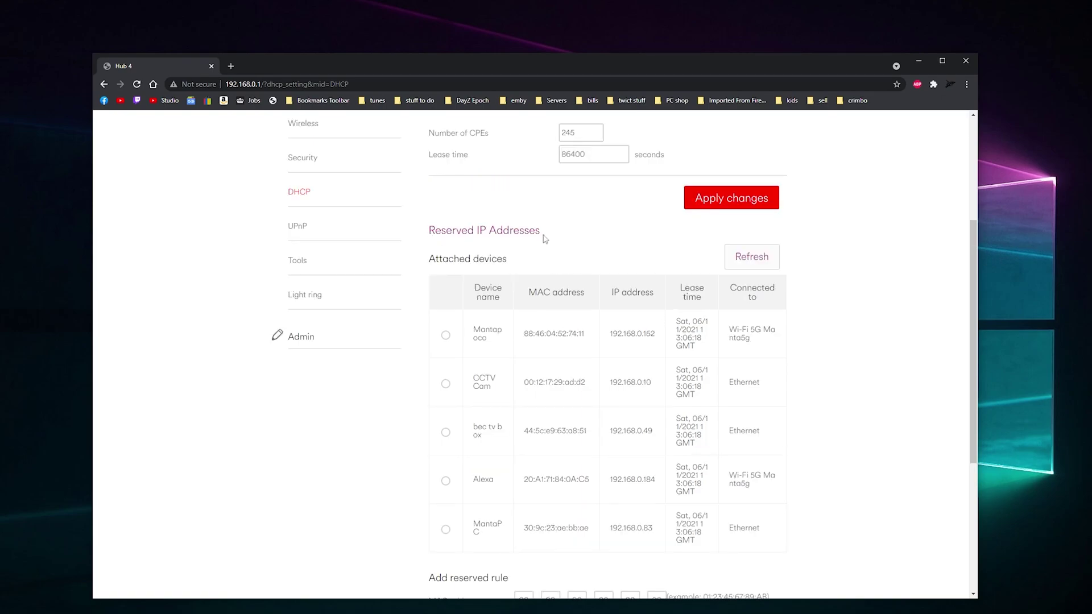
scroll(700, 355, down, 1)
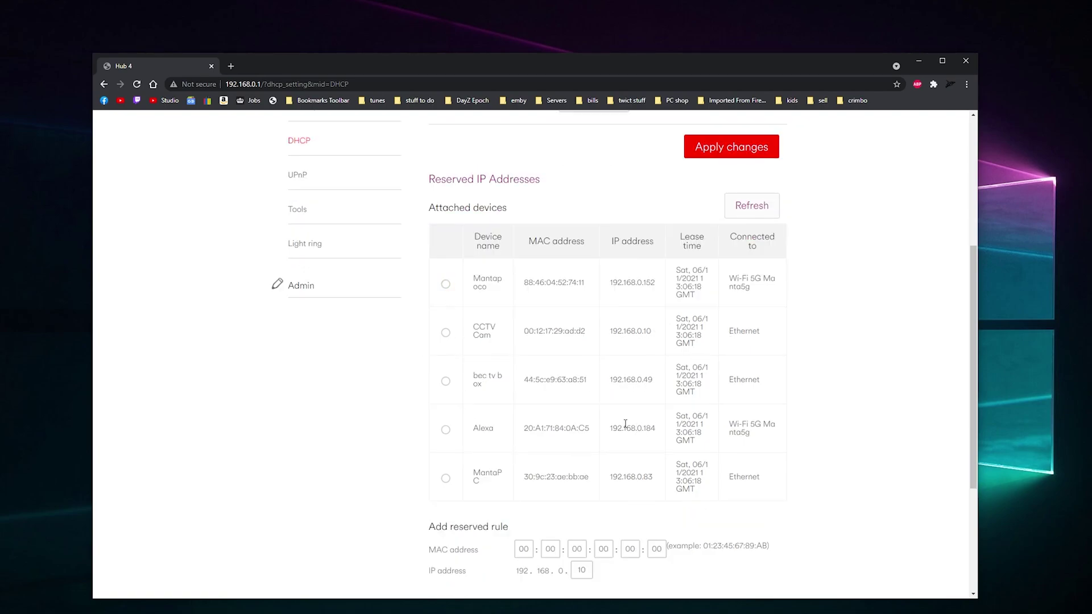
click(446, 430)
scroll(600, 457, down, 1)
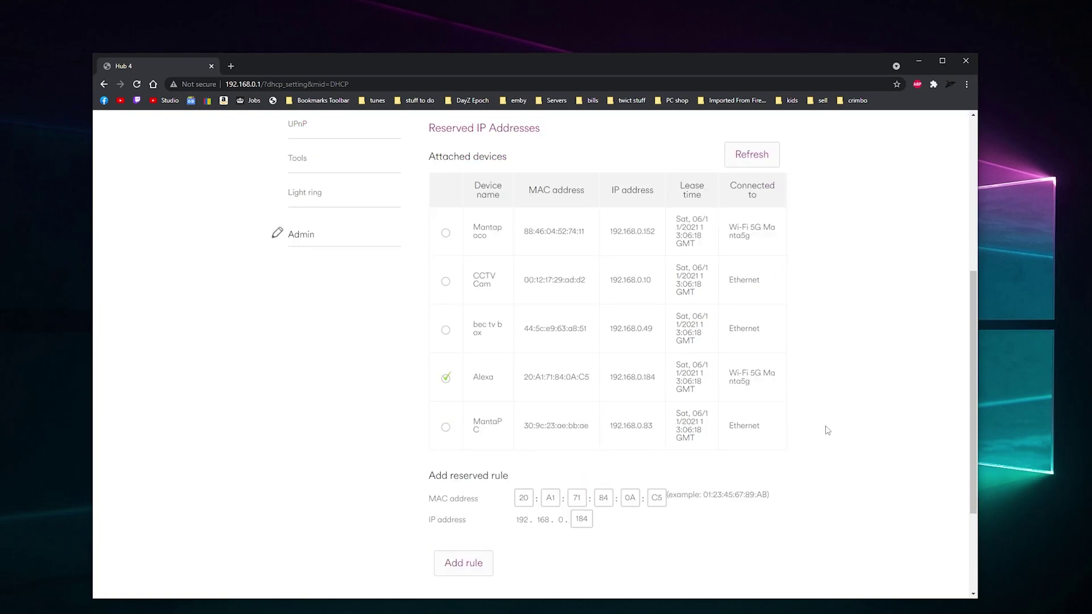
scroll(790, 425, down, 3)
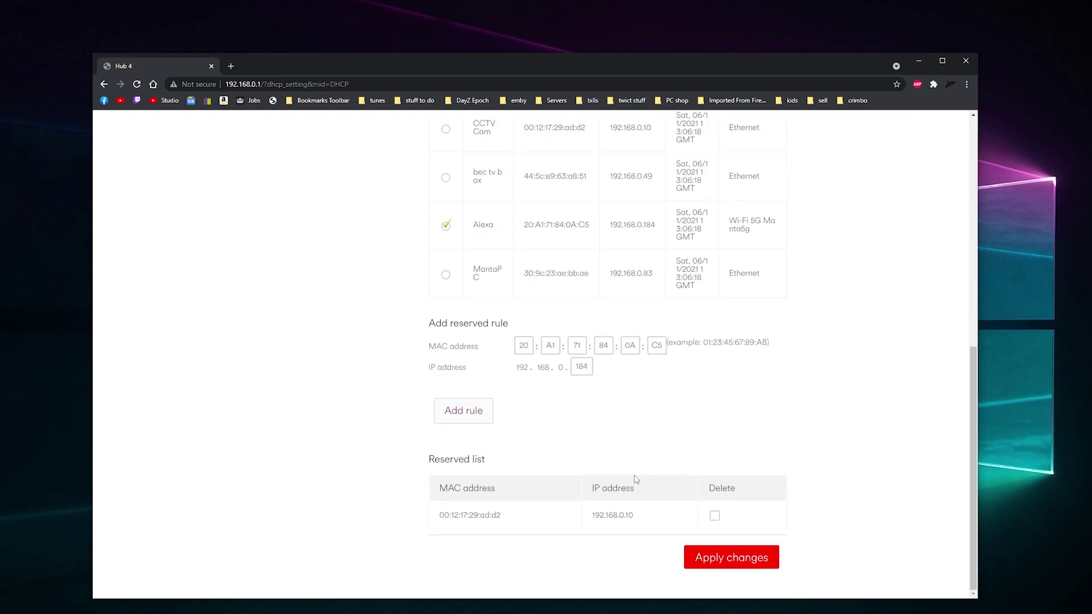
click(478, 418)
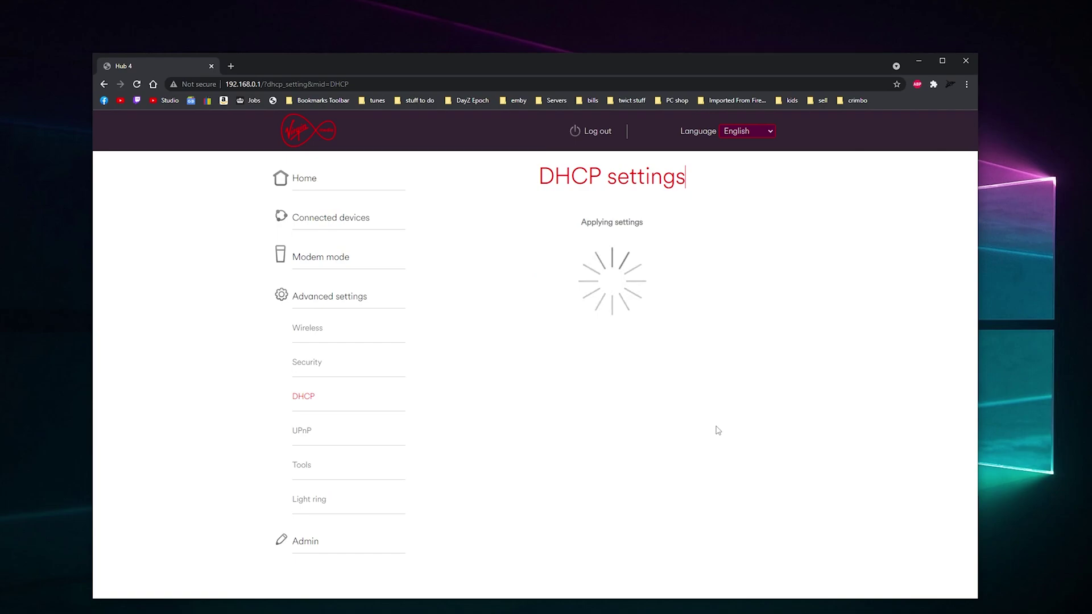
scroll(827, 394, down, 10)
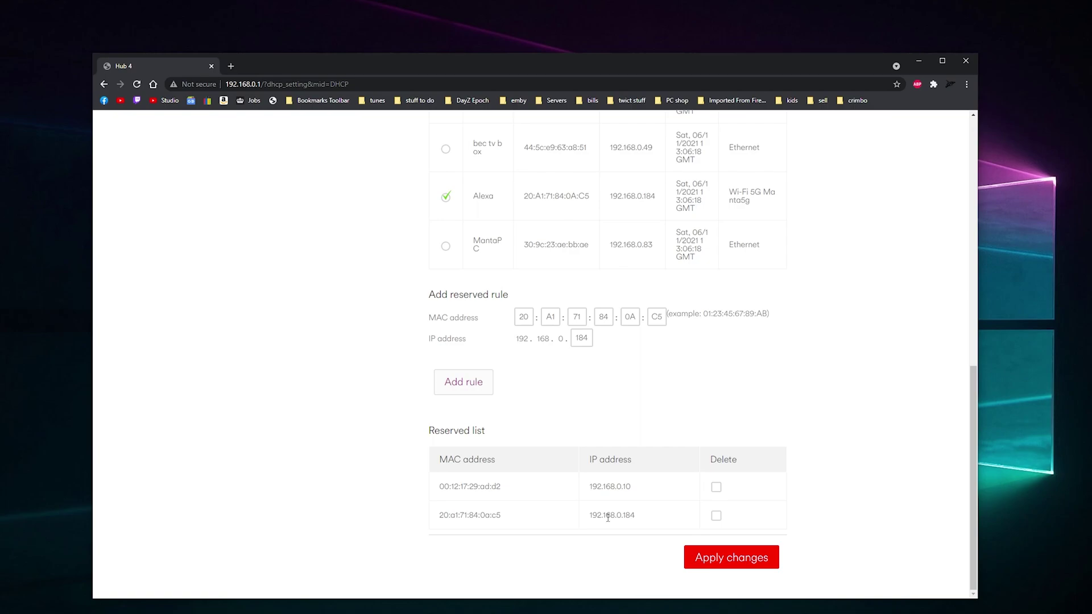
drag(630, 486, 587, 487)
click(632, 492)
drag(635, 490, 588, 491)
click(641, 493)
drag(635, 491, 588, 492)
scroll(906, 462, up, 3)
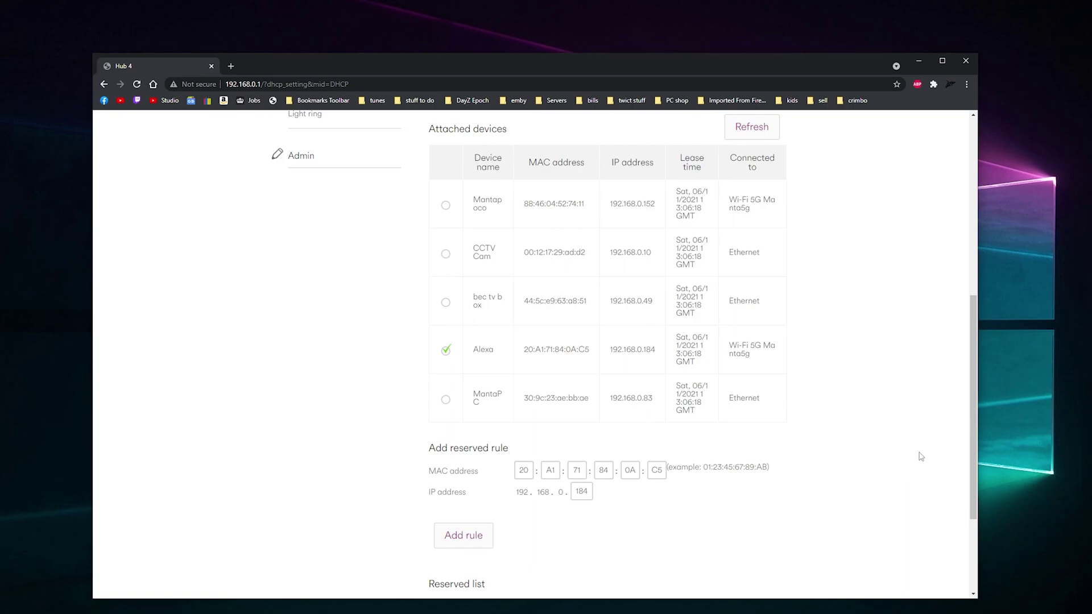
scroll(907, 446, down, 3)
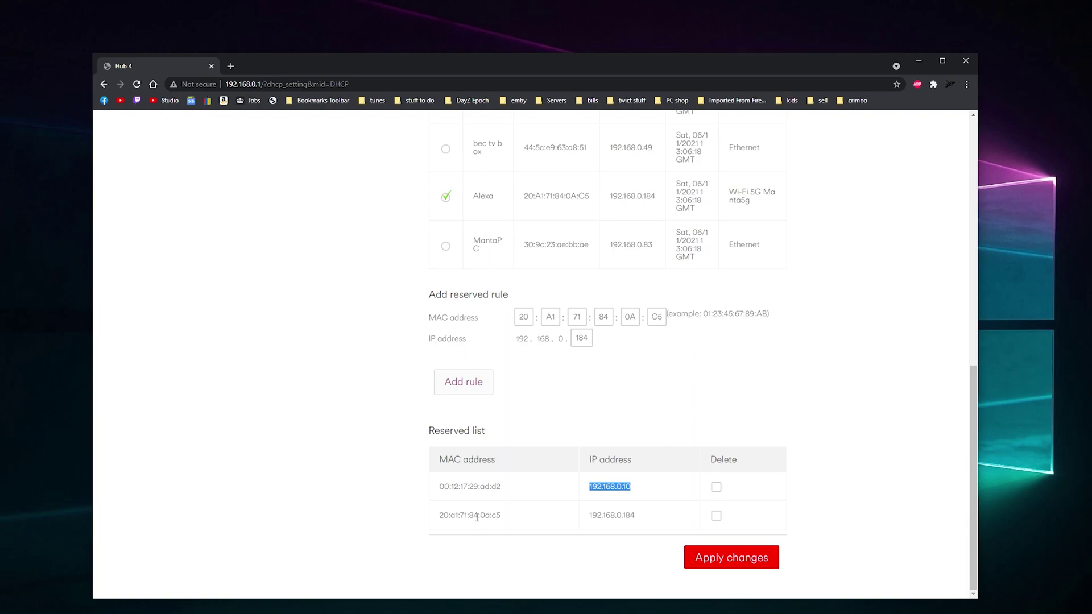
Mark the Alexa 192.168.0.184 reservation for deletion and apply the DHCP changes.
click(716, 515)
click(725, 564)
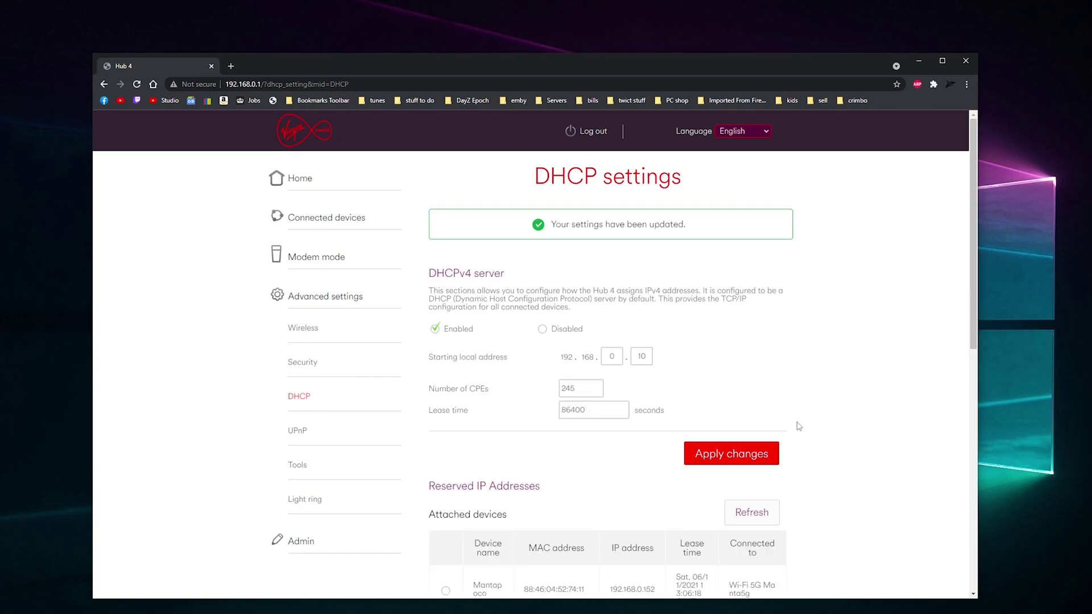
scroll(799, 427, down, 1)
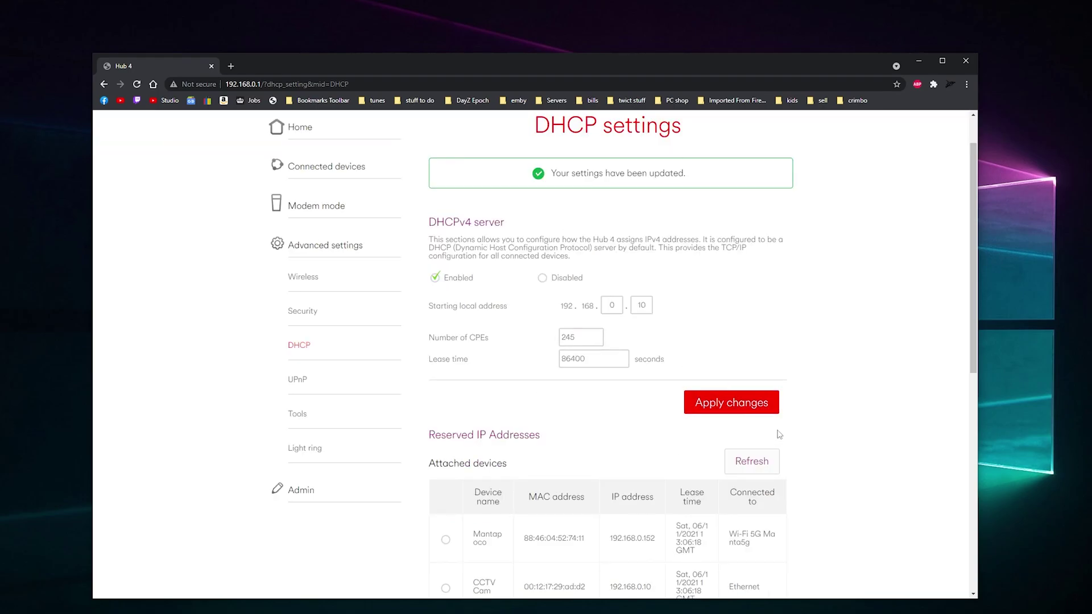
scroll(779, 438, down, 2)
scroll(630, 534, down, 3)
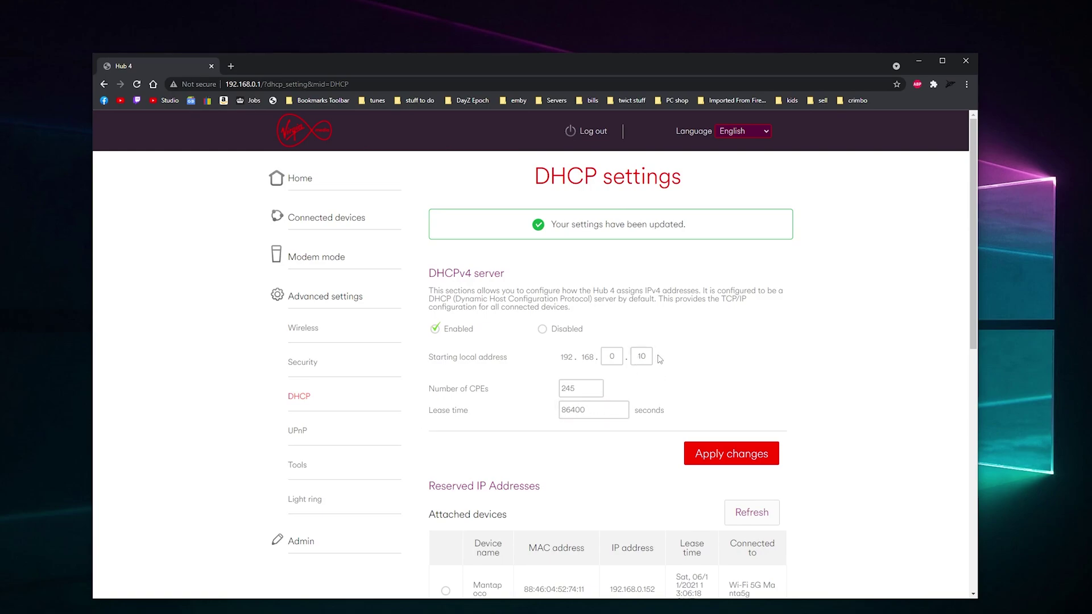
double_click(585, 388)
double_click(642, 356)
click(641, 356)
click(706, 373)
double_click(589, 411)
scroll(673, 547, down, 1)
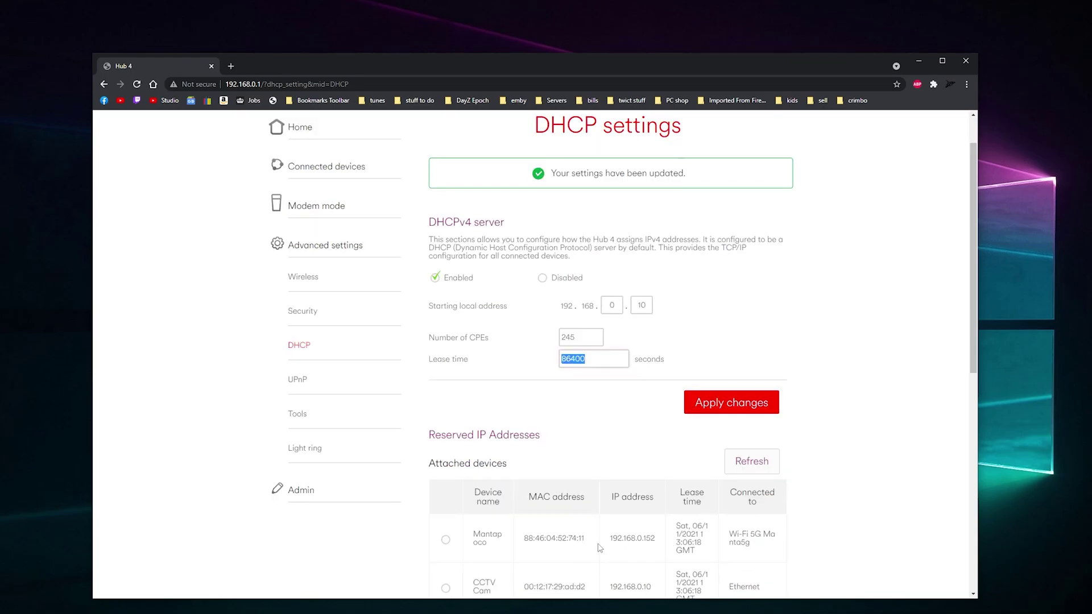
scroll(628, 537, down, 2)
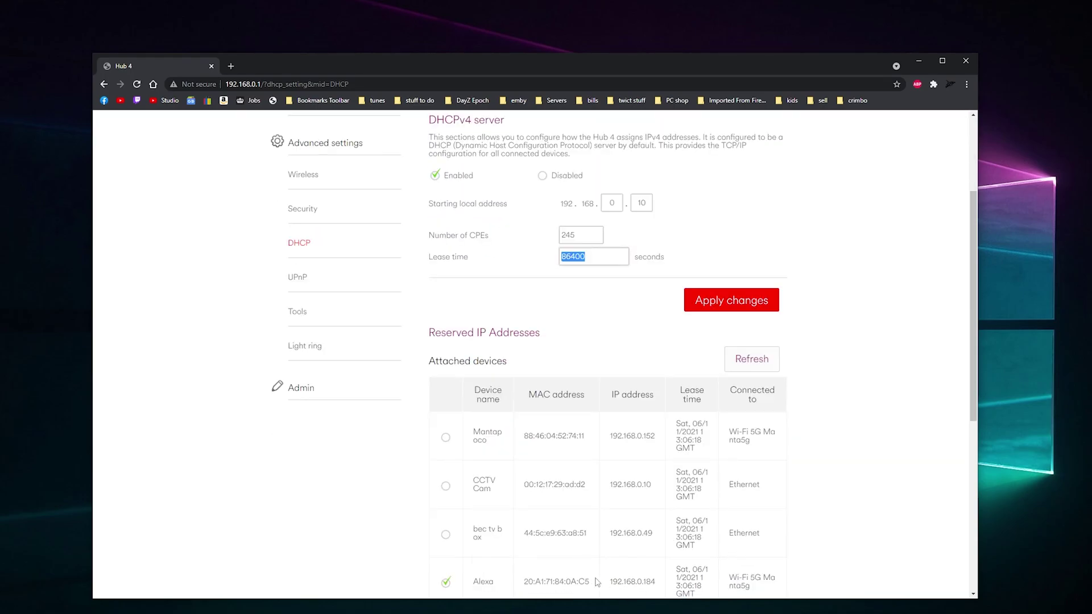
key(Return)
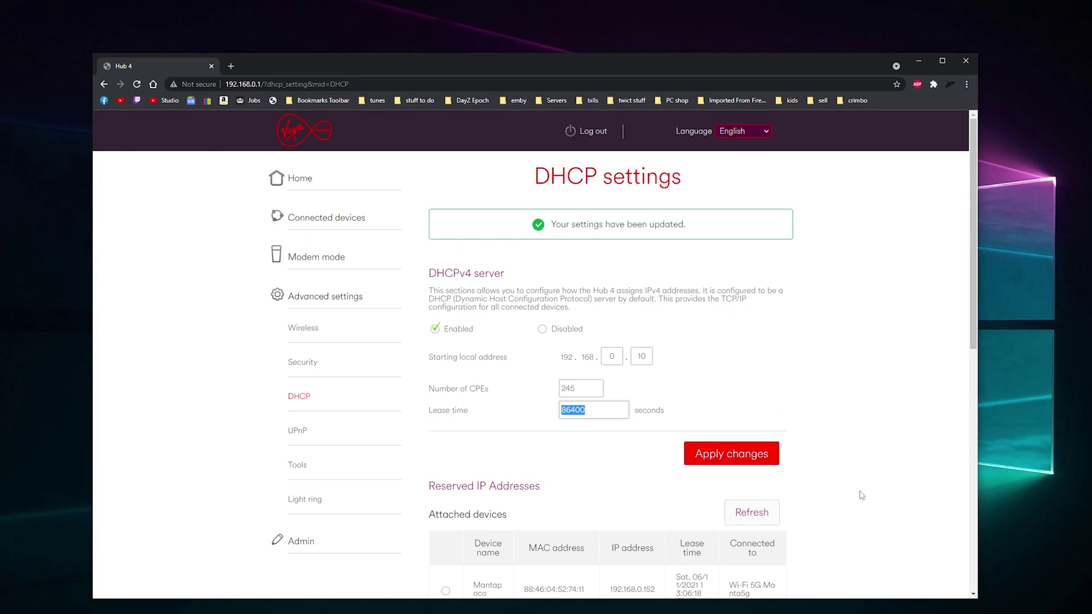